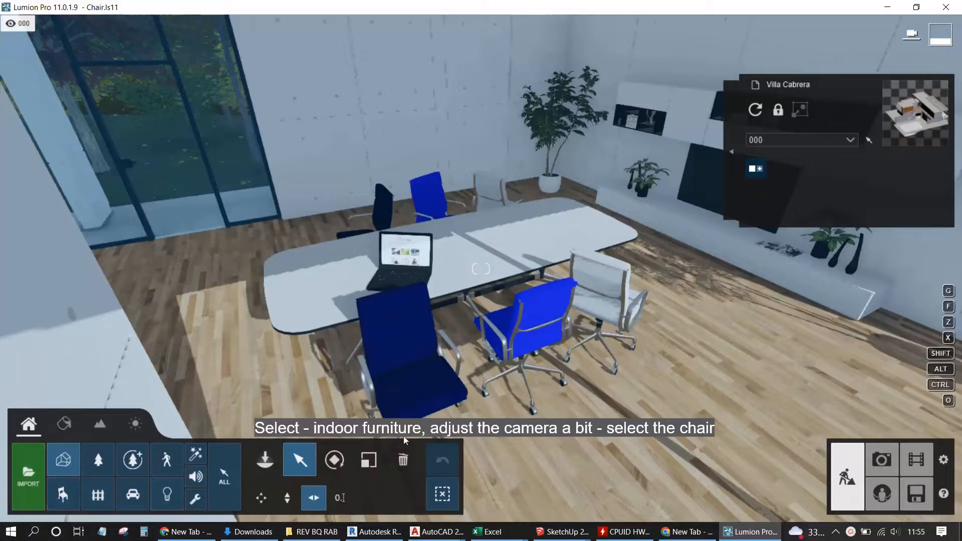
Step: Switch to editing indoor furniture and activate the Rotate tool for the chairs around the meeting table
click(63, 495)
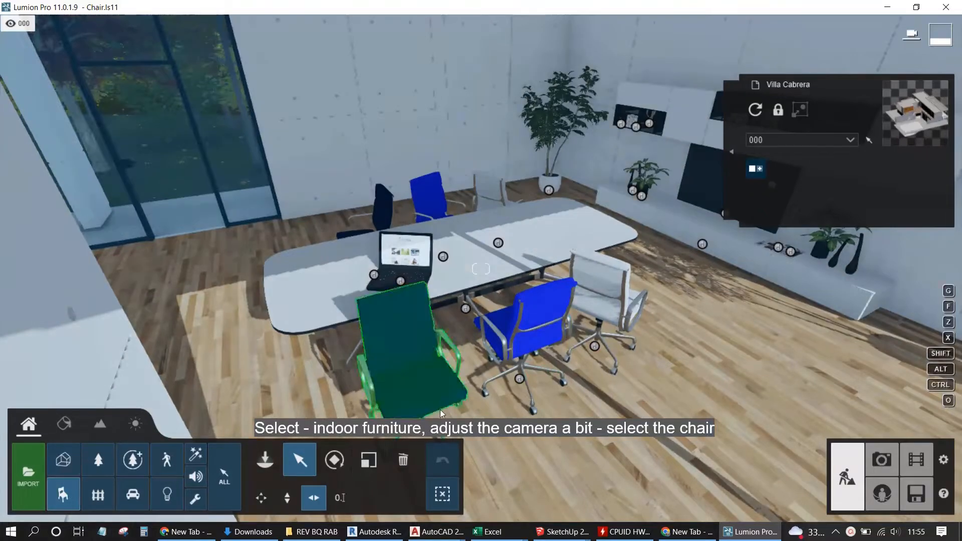
click(335, 460)
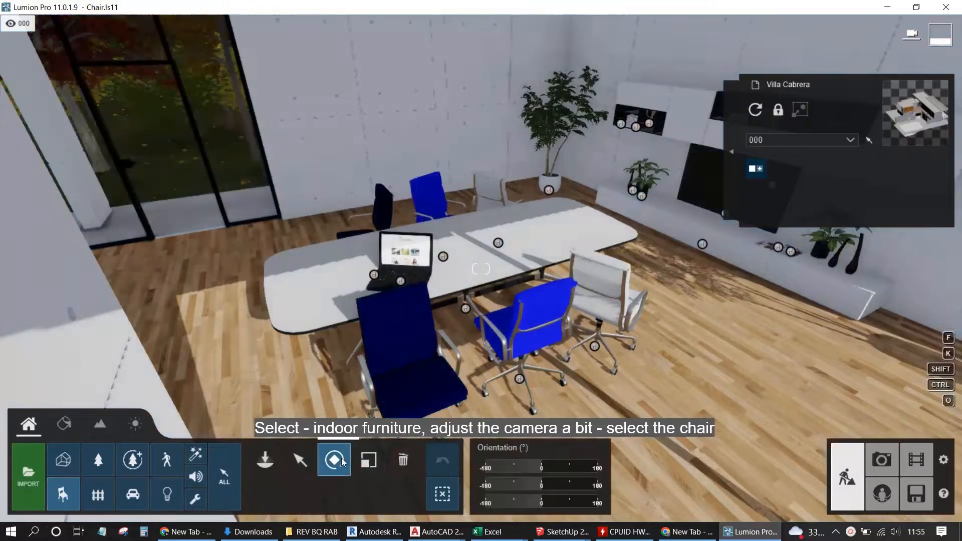
click(544, 467)
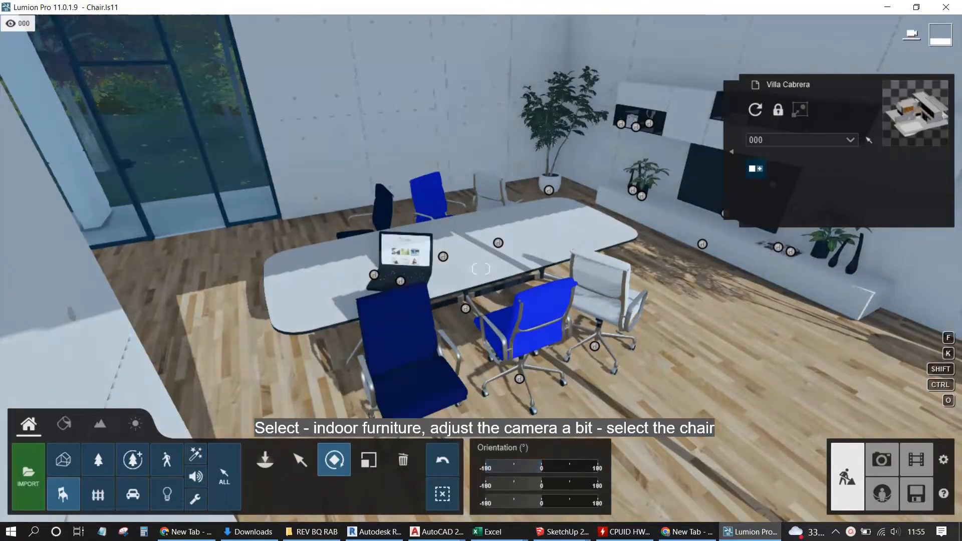
right_drag(468, 394, 496, 347)
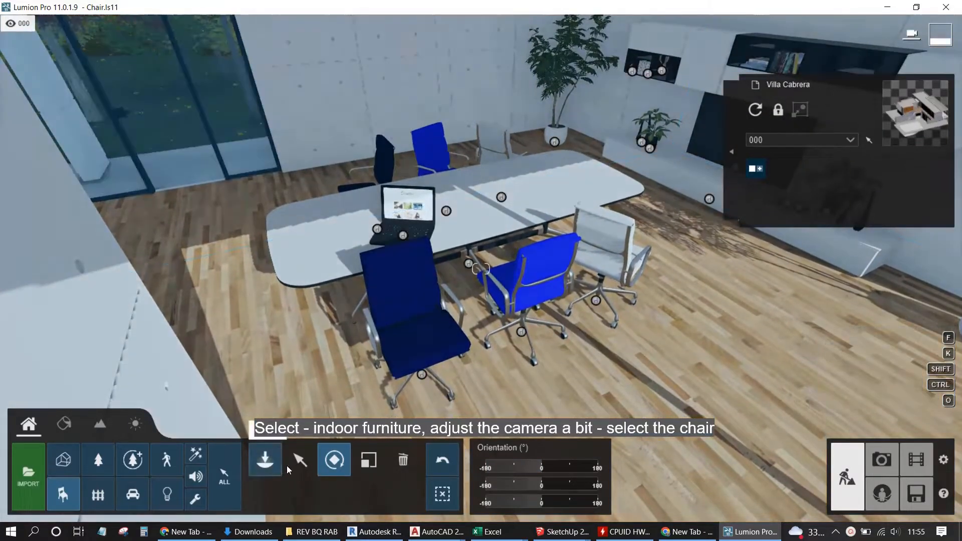
Step: Rotate the dark blue office chair nearest the camera on its own to a heading of -122°
click(406, 321)
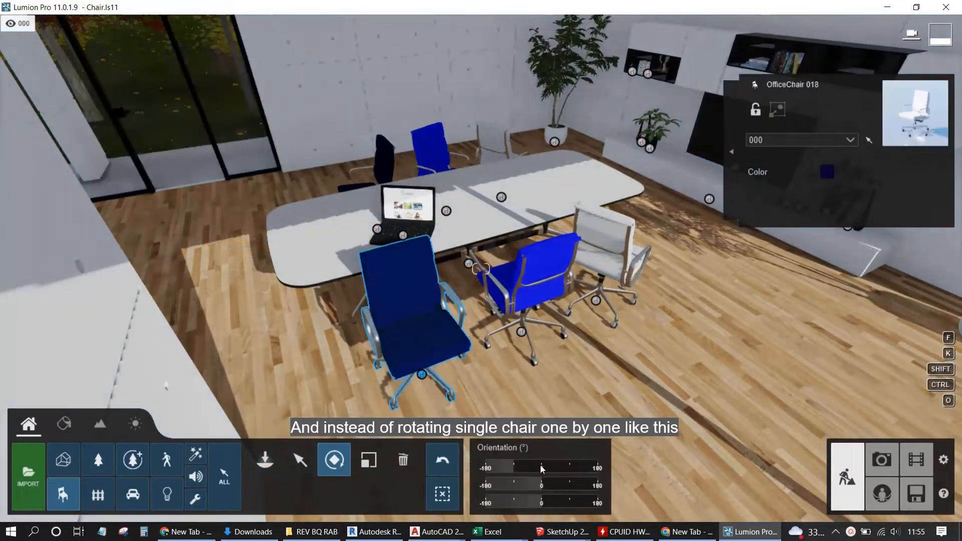
drag(513, 469, 517, 470)
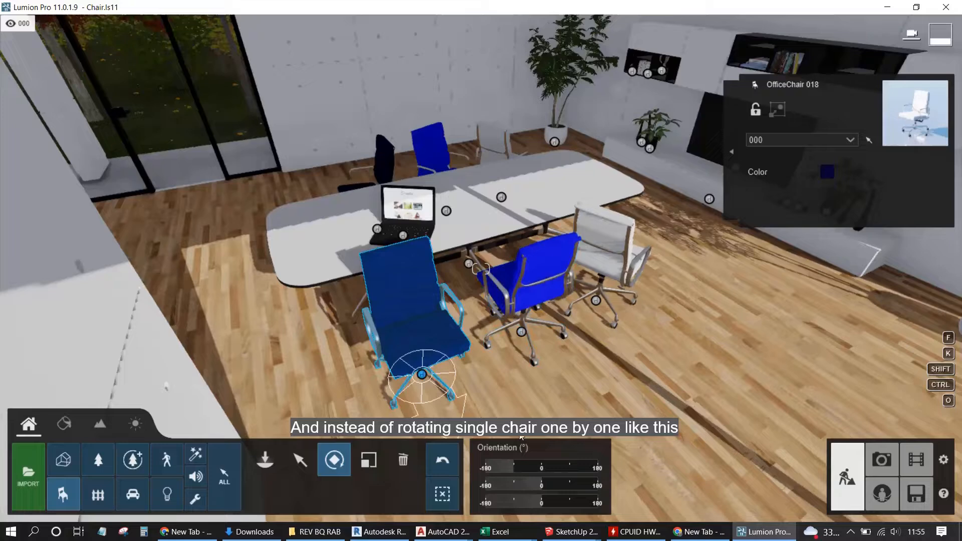
mouse_move(517, 469)
mouse_down()
mouse_move(582, 470)
mouse_move(505, 470)
mouse_up()
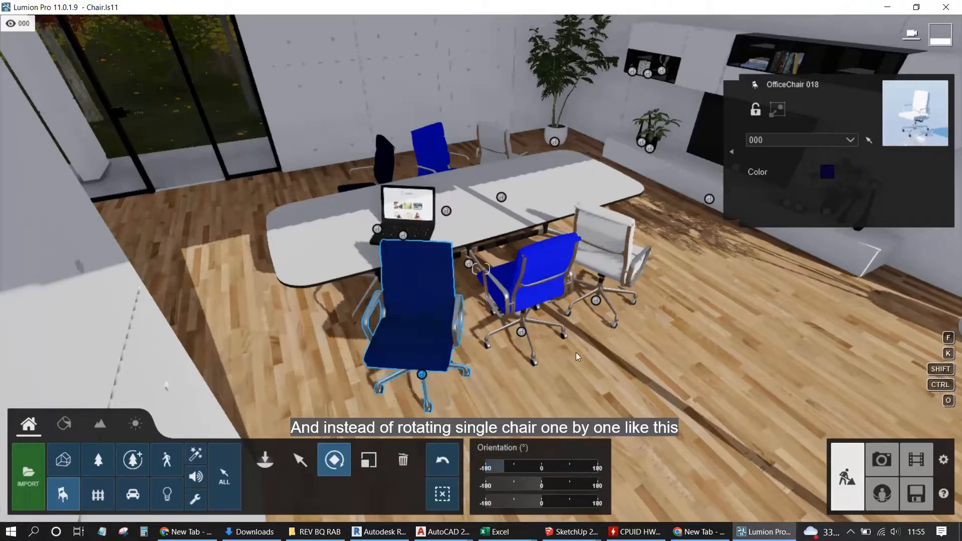
Step: Box-select the three office chairs on the near side of the meeting table and rotate them together to face the table
click(300, 459)
ctrl+drag(379, 286, 632, 396)
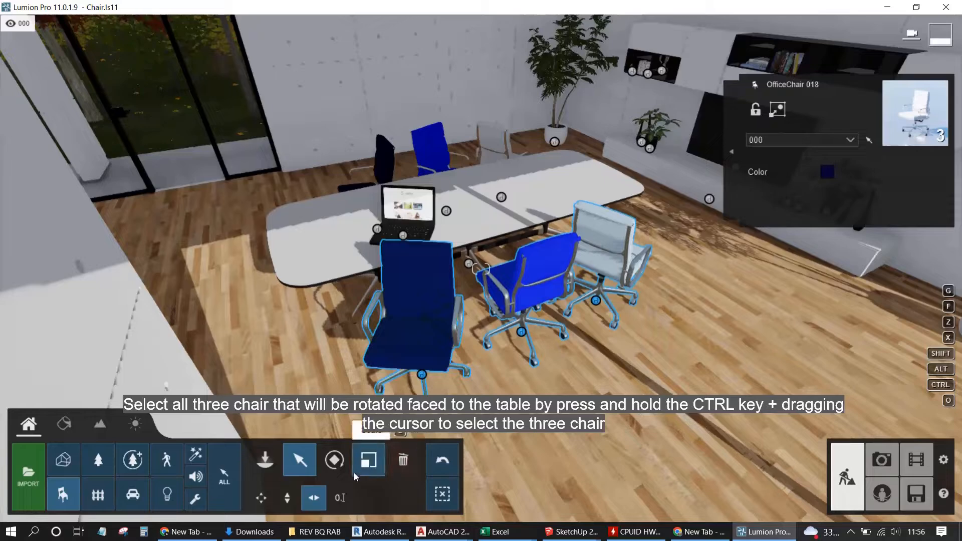
click(335, 460)
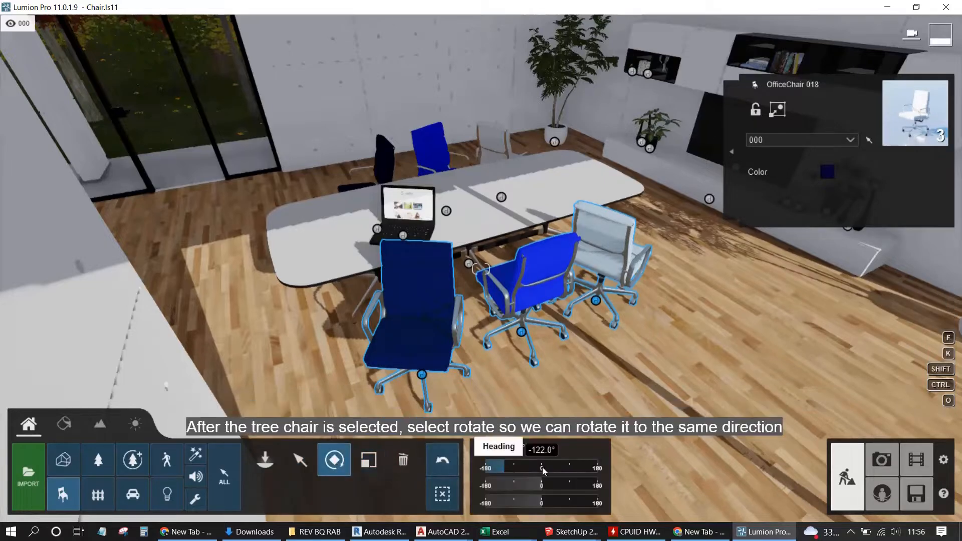
click(508, 468)
drag(512, 470, 579, 469)
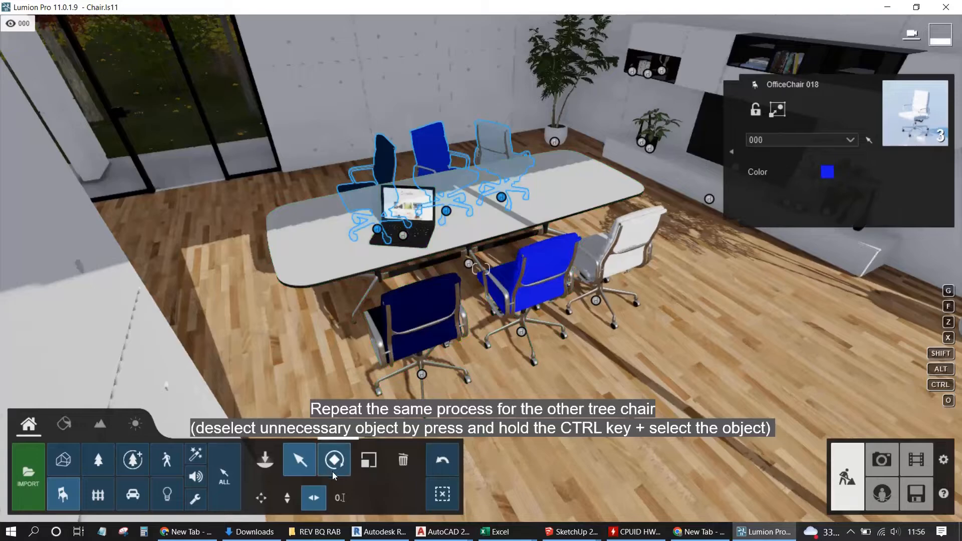
Step: Rotate the three selected office chairs on the far side of the meeting table together to face the table
click(334, 459)
mouse_move(521, 469)
mouse_down()
mouse_move(555, 467)
mouse_move(511, 468)
mouse_move(534, 468)
mouse_move(518, 475)
mouse_up()
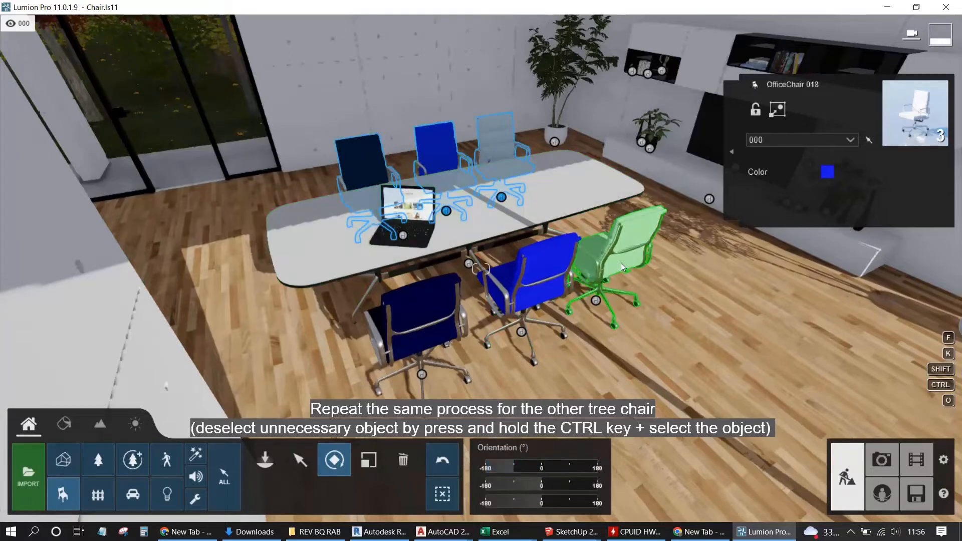
Step: Select the four chairs around the round poolside table, leaving the table itself out of the selection
right_drag(663, 250, 640, 277)
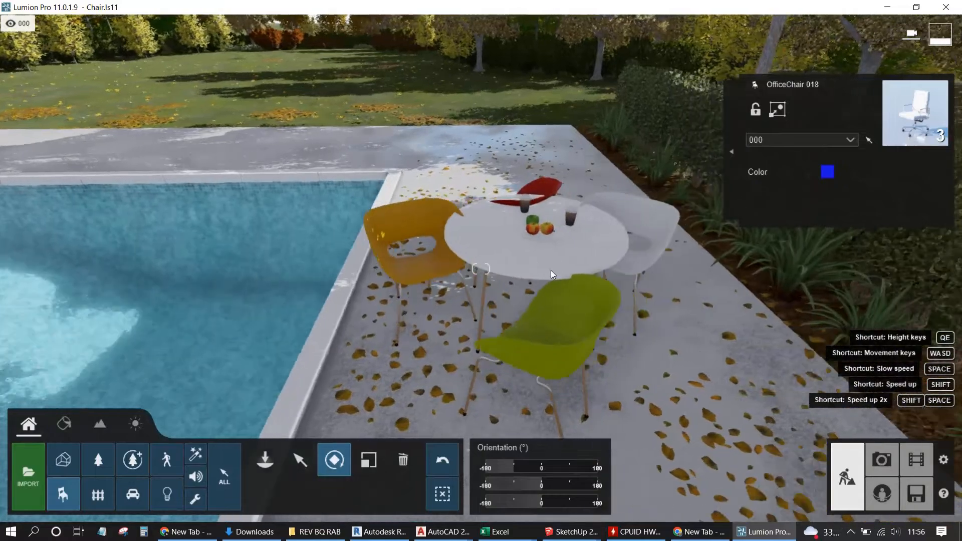
right_drag(552, 270, 435, 372)
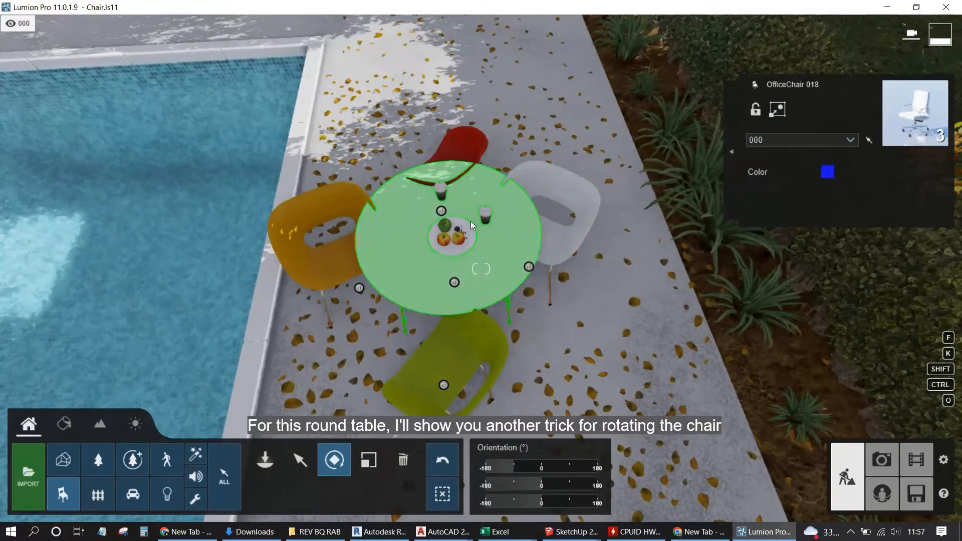
scroll(470, 253, down, 2)
click(297, 462)
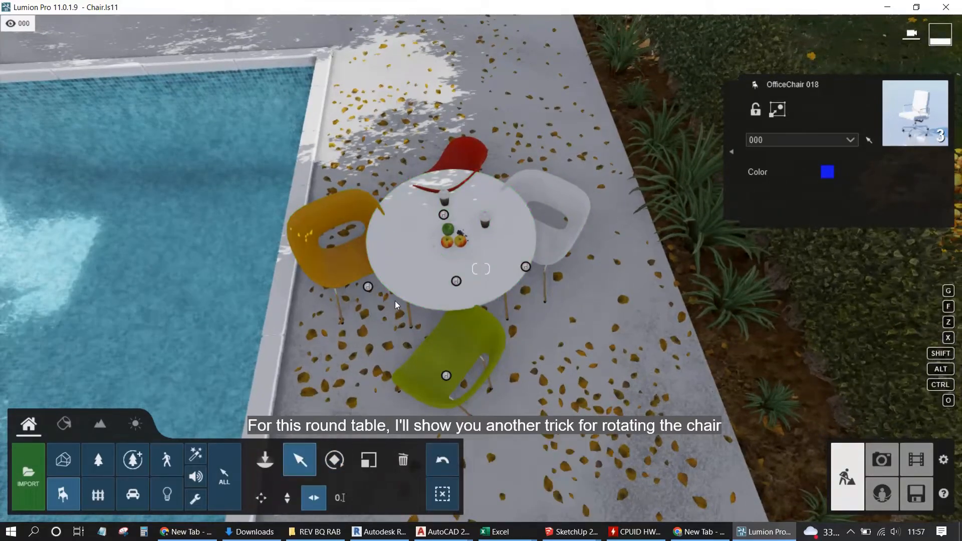
key(w)
key(e)
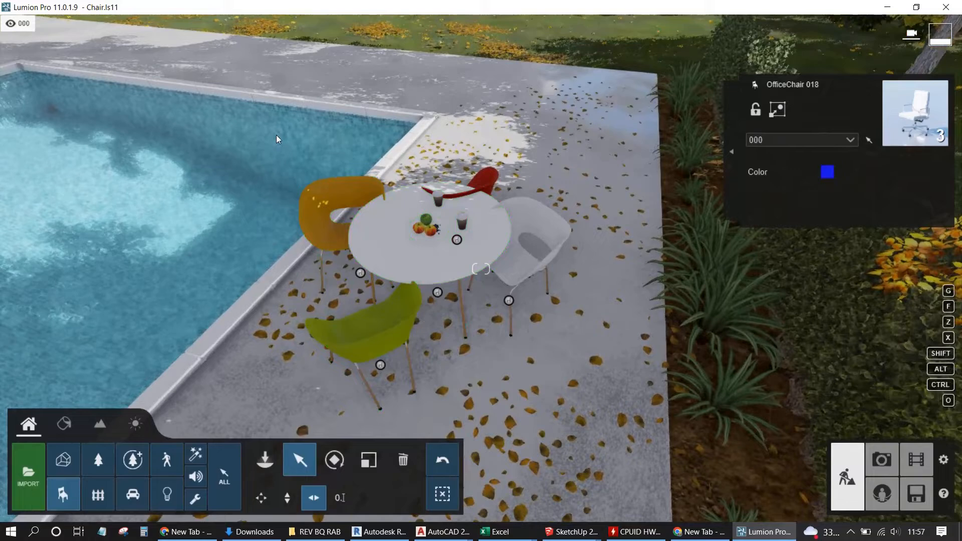
ctrl+drag(293, 166, 525, 362)
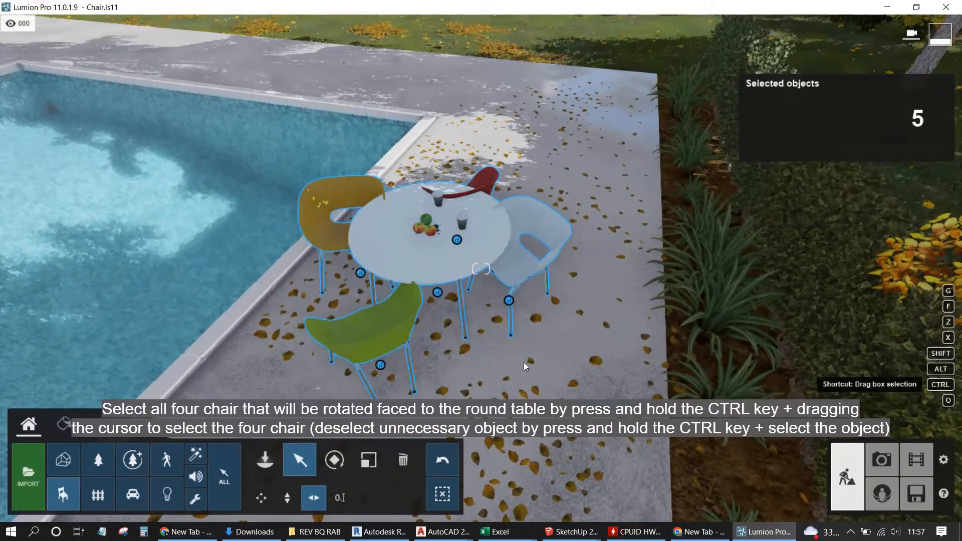
ctrl+click(440, 291)
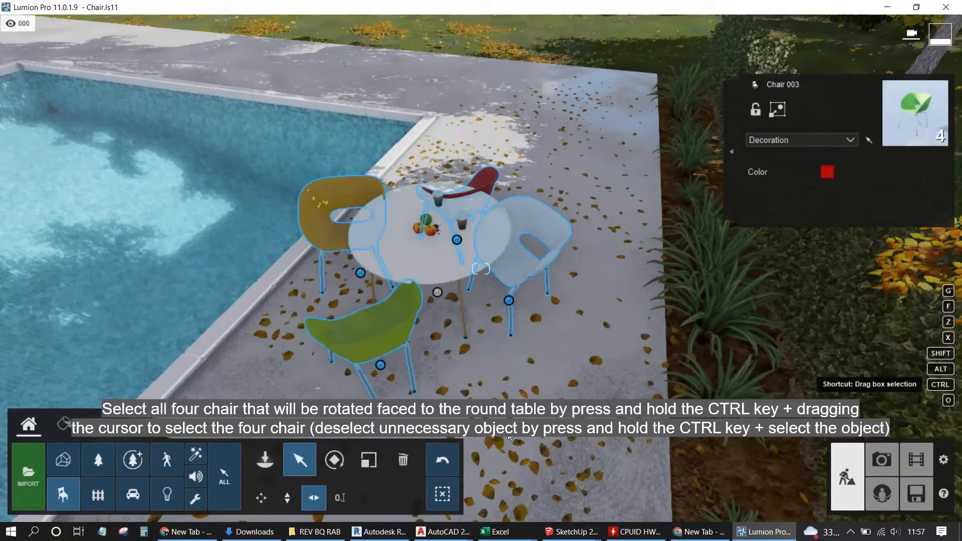
Step: Try to turn the four selected poolside chairs toward the round table by changing their shared heading
click(334, 464)
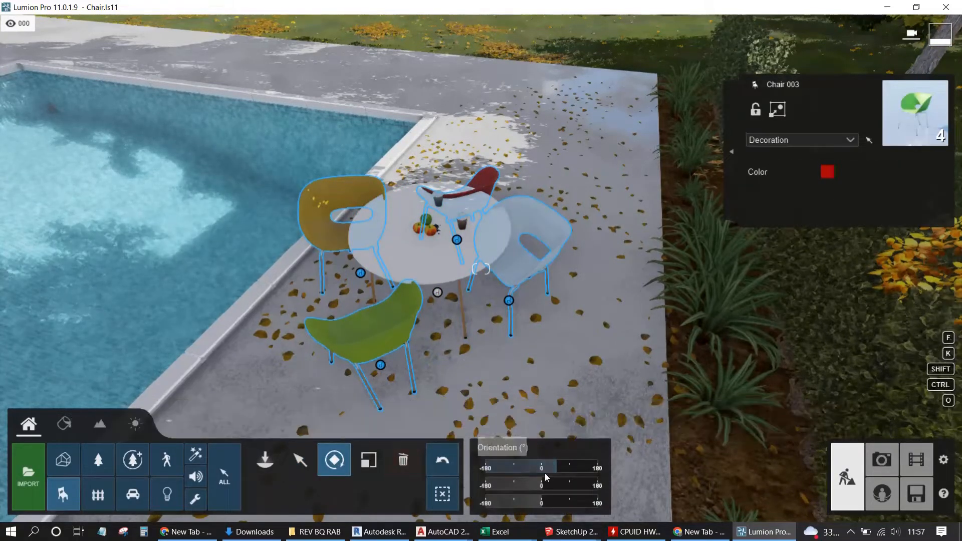
drag(552, 469, 523, 468)
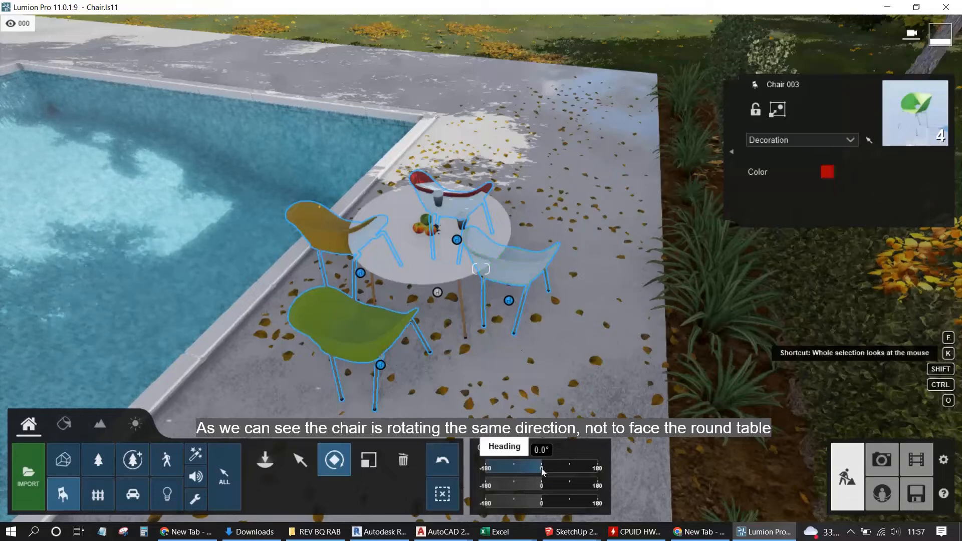
drag(543, 472, 508, 468)
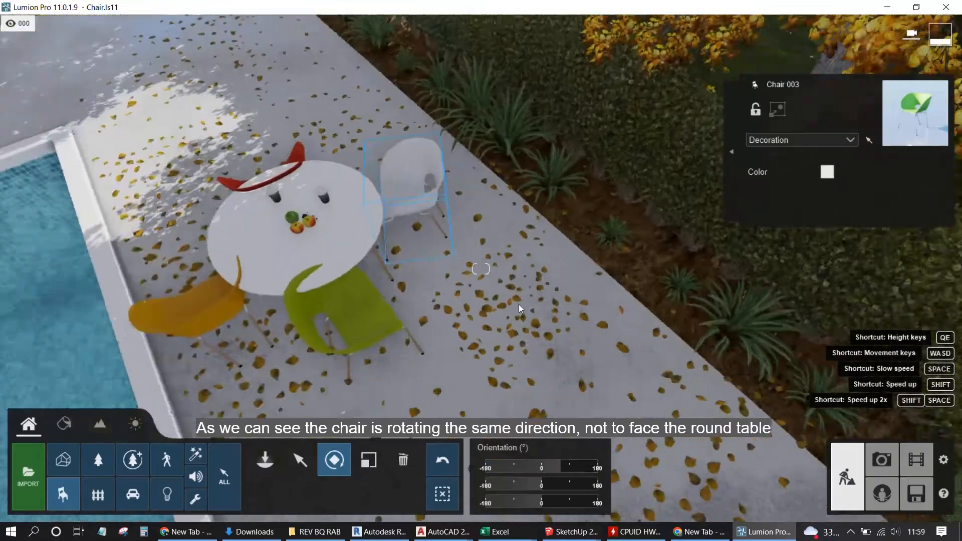
Step: Select the four poolside chairs again from a top-down view and remove the round table from the selection
right_drag(519, 304, 551, 201)
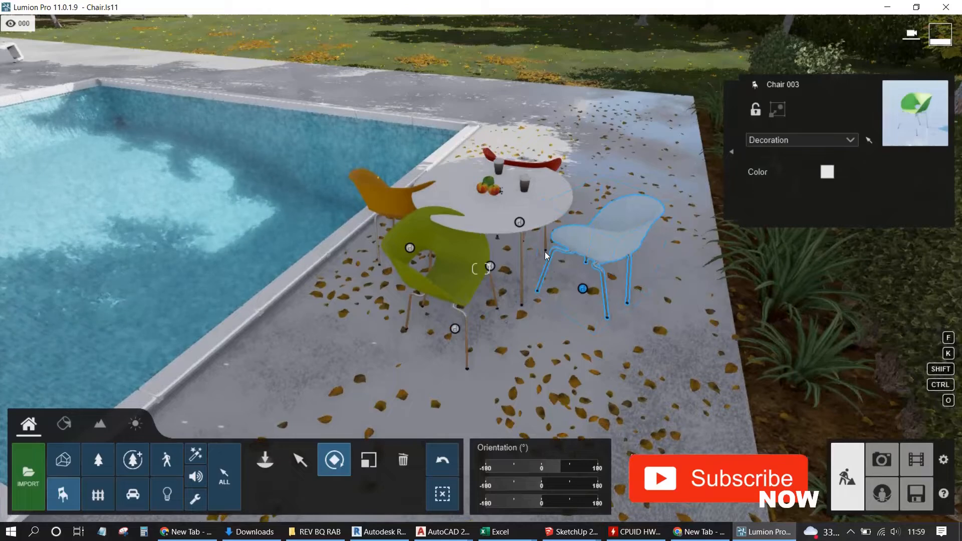
click(300, 460)
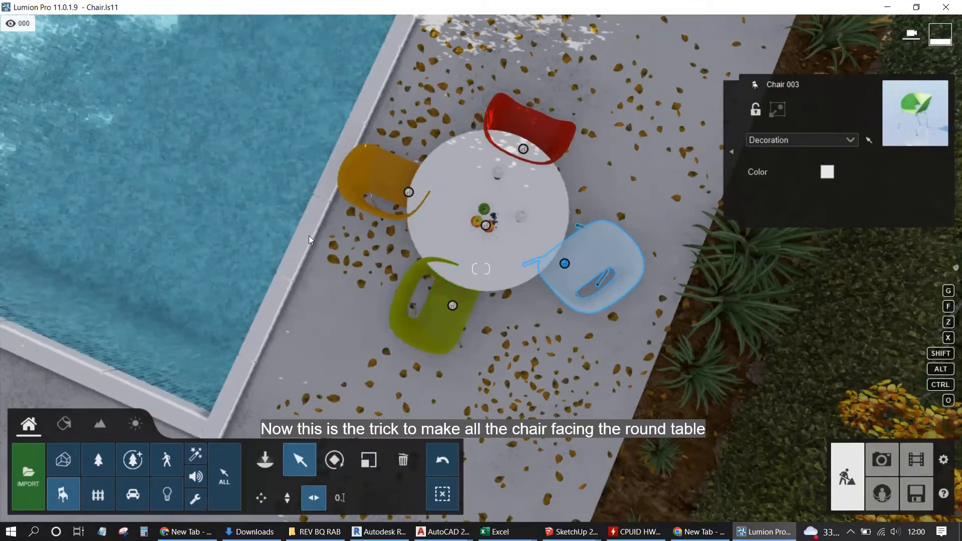
drag(282, 92, 638, 360)
click(486, 226)
ctrl+click(486, 226)
Step: Set the four selected chairs' heading to 90° and make the whole selection look at the round table's centre
click(335, 460)
drag(542, 467, 569, 467)
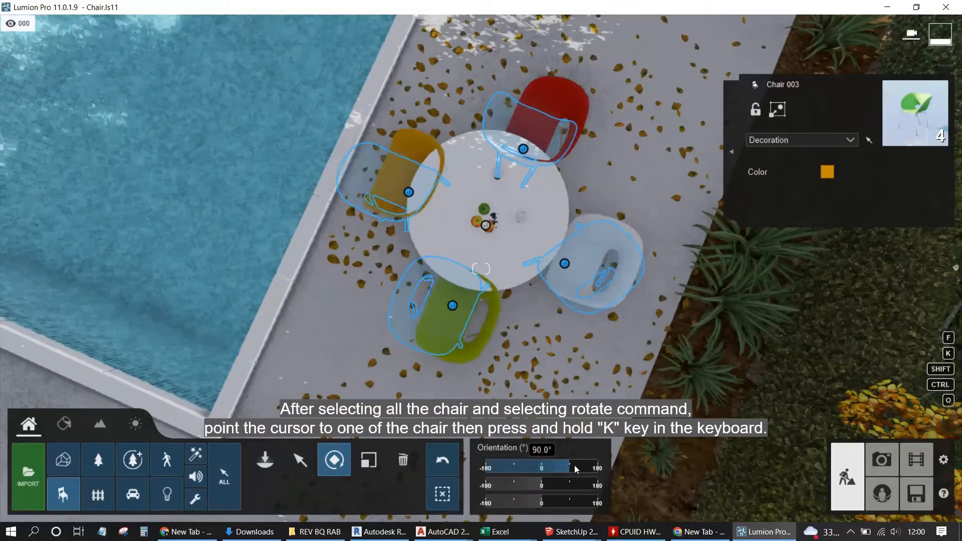
mouse_move(569, 263)
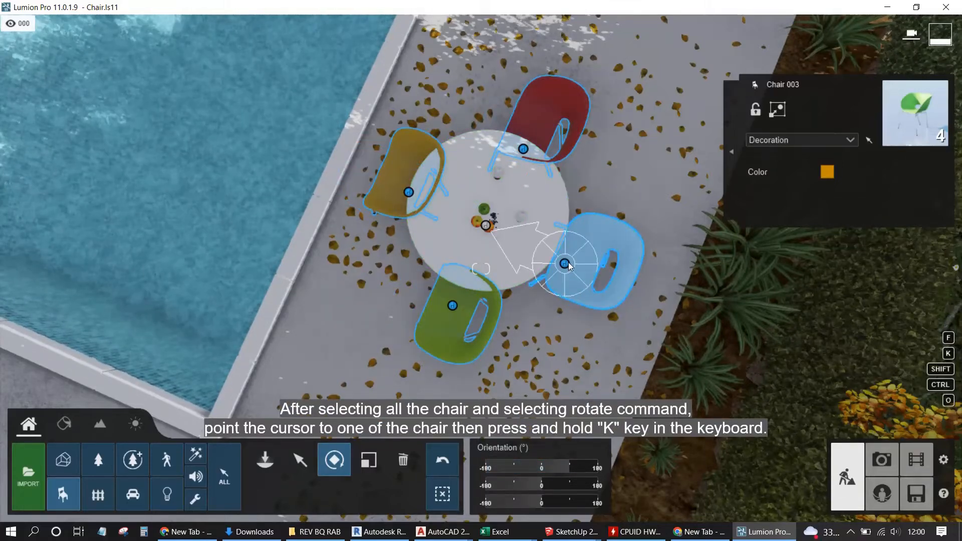
key(k)
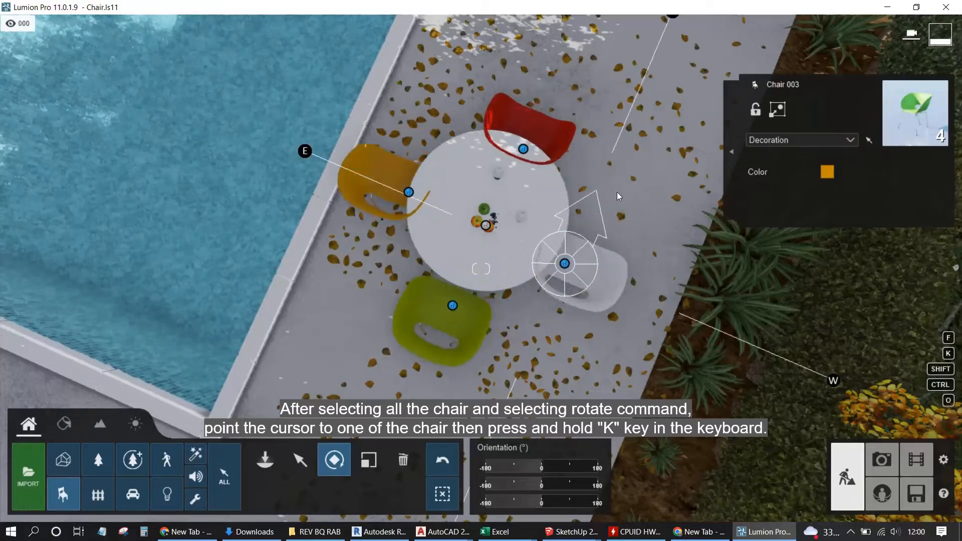
drag(499, 192, 508, 221)
key(k)
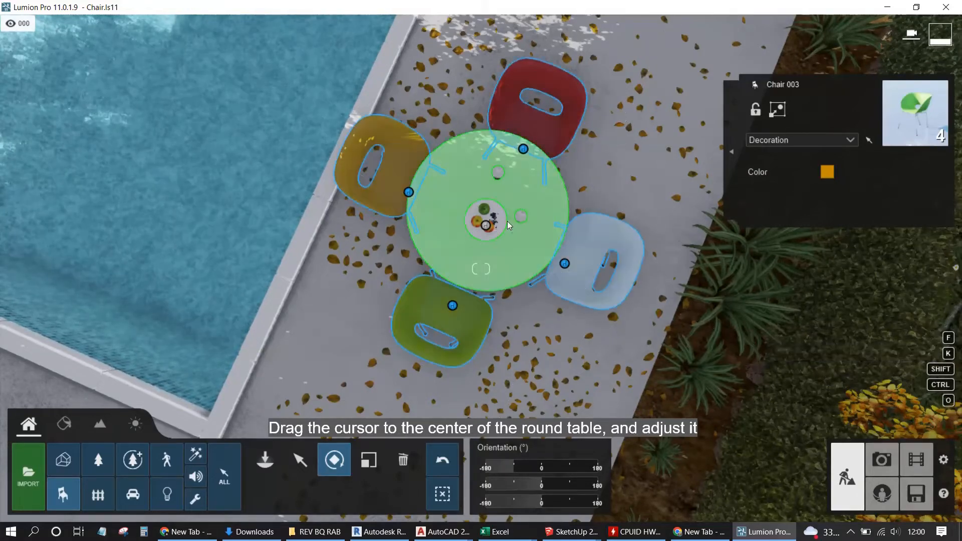
Step: Examine the orientation of the four chairs around the round poolside table from several angles
key(w)
right_drag(516, 227, 358, 317)
key(s)
key(a)
key(d)
key(w)
key(s)
key(d)
key(w)
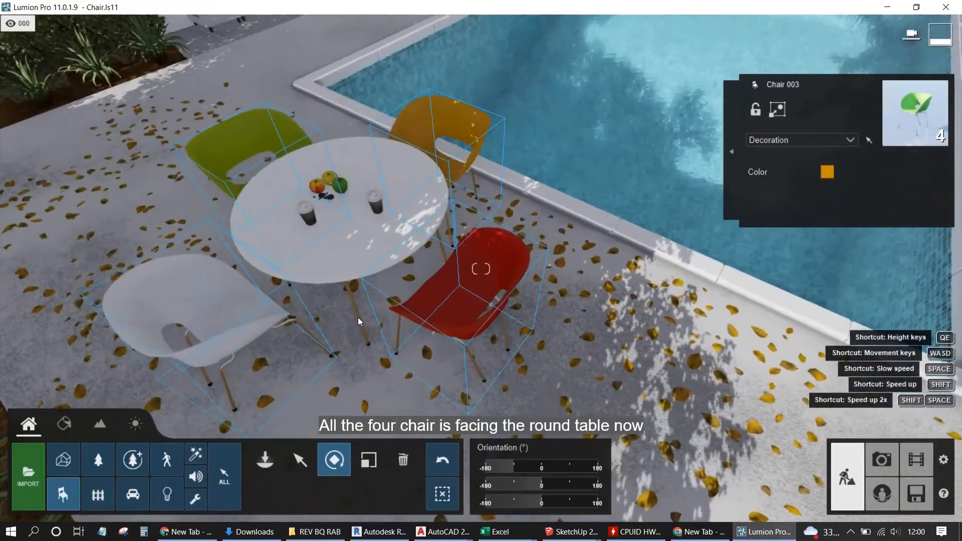